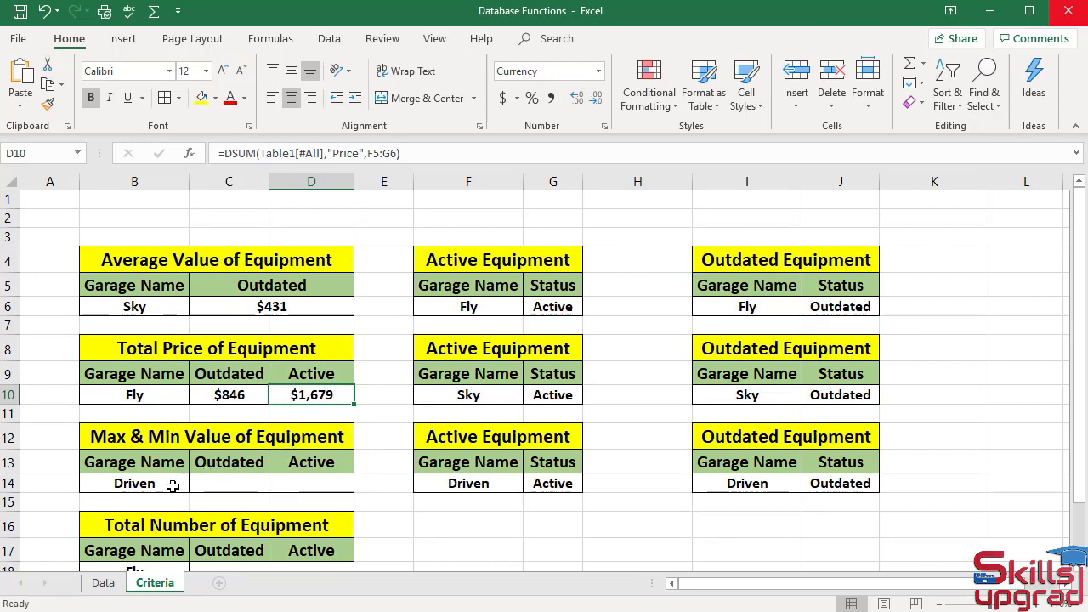
Step: Start a DMAX function in cell C14 of the Criteria sheet, using the whole Data sheet table, Table1[#All], as its database
{"action": "left_click", "coordinate": [213, 484]}
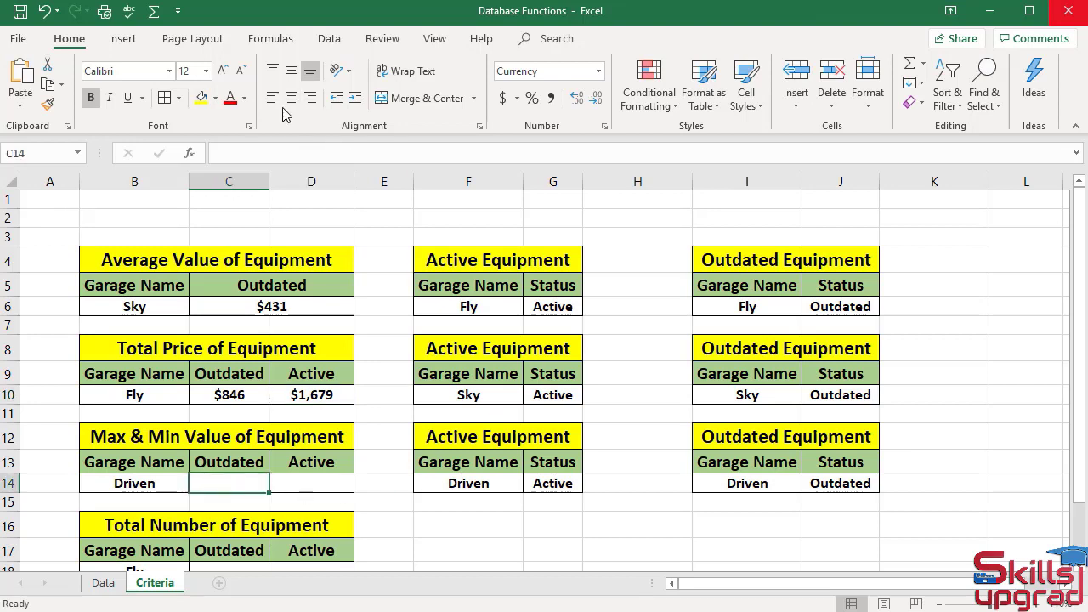
{"action": "left_click", "coordinate": [189, 156]}
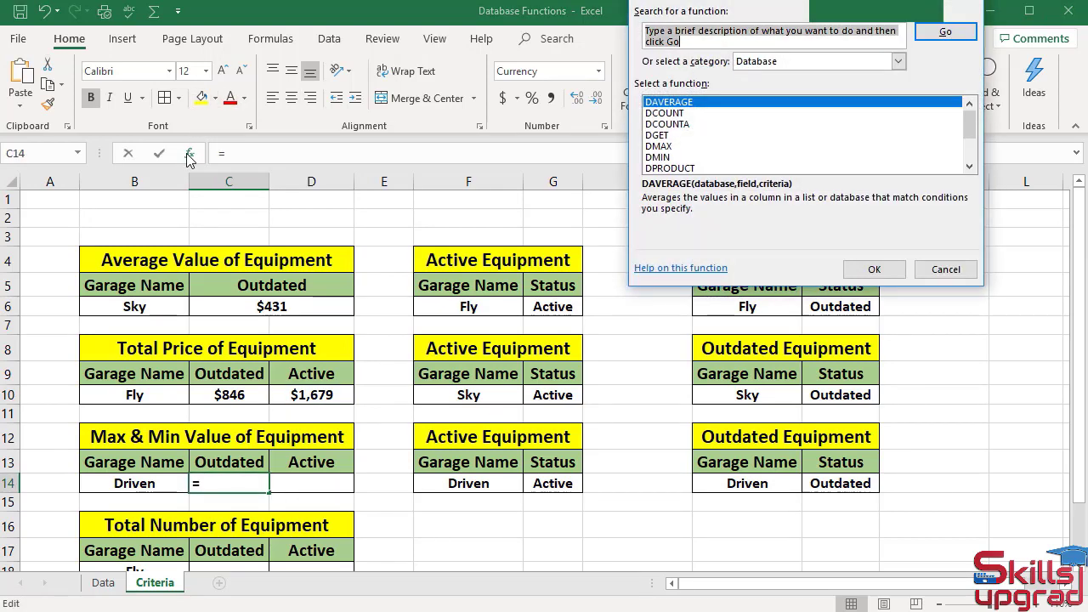
{"action": "left_click", "coordinate": [669, 148]}
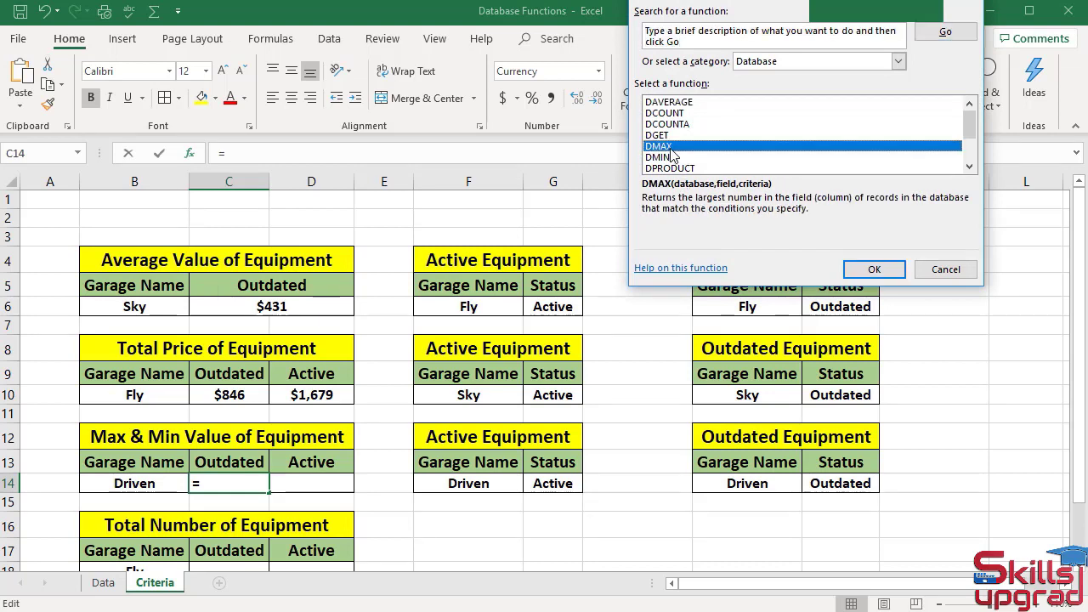
{"action": "left_click", "coordinate": [852, 269]}
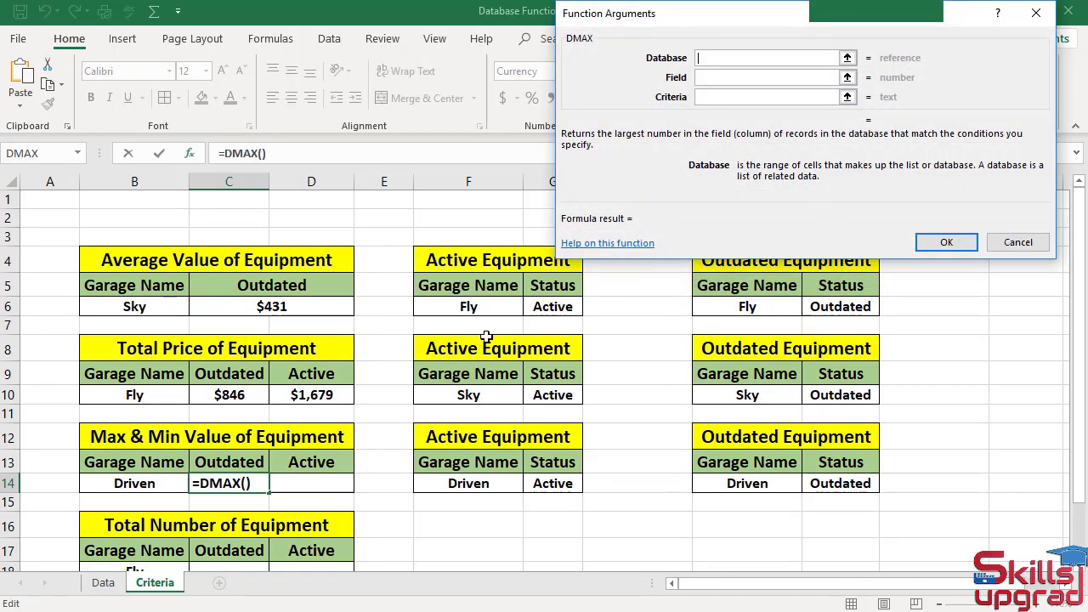
{"action": "left_click", "coordinate": [103, 583]}
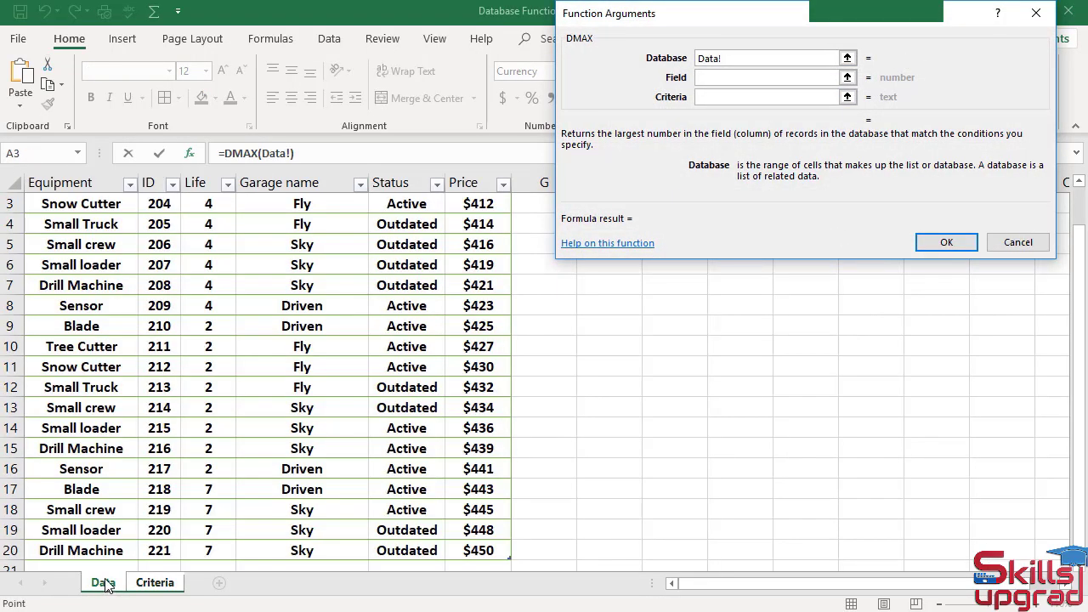
{"action": "left_click", "coordinate": [92, 216]}
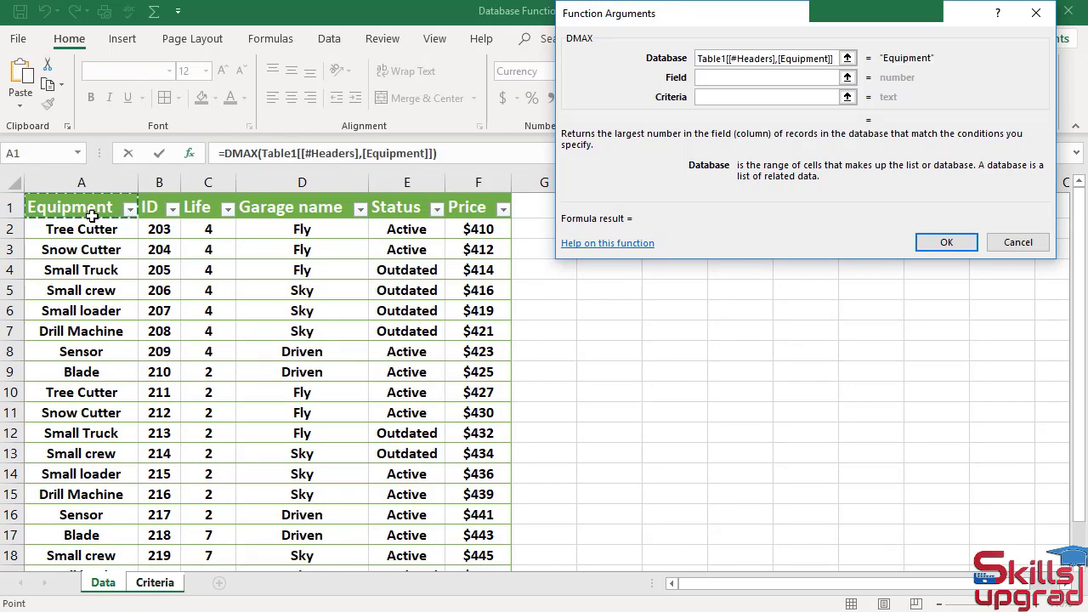
{"action": "key", "text": "ctrl+shift+Down"}
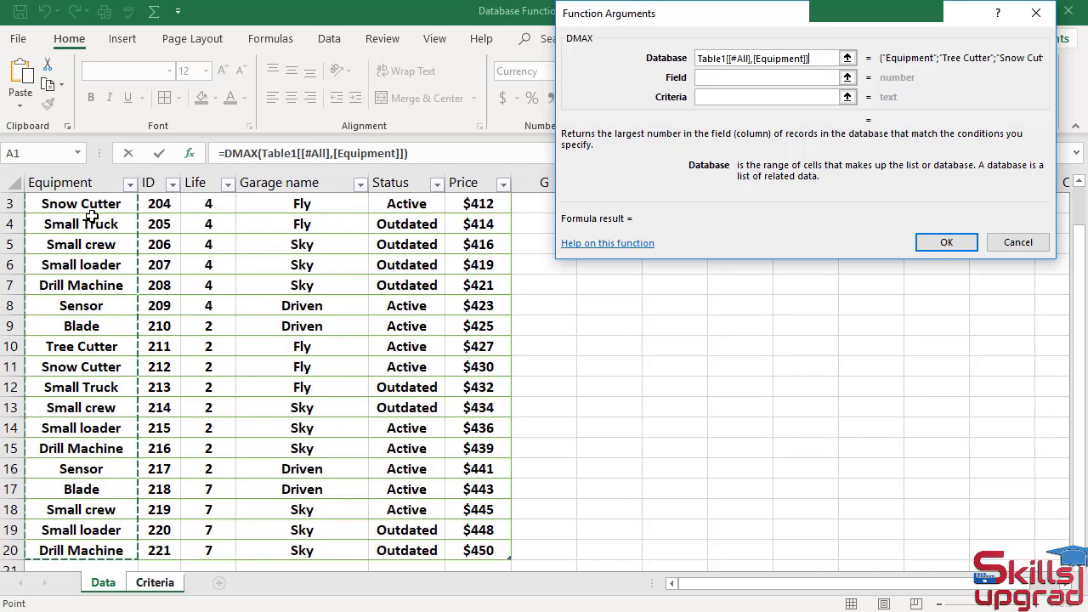
{"action": "key", "text": "ctrl+shift+Right"}
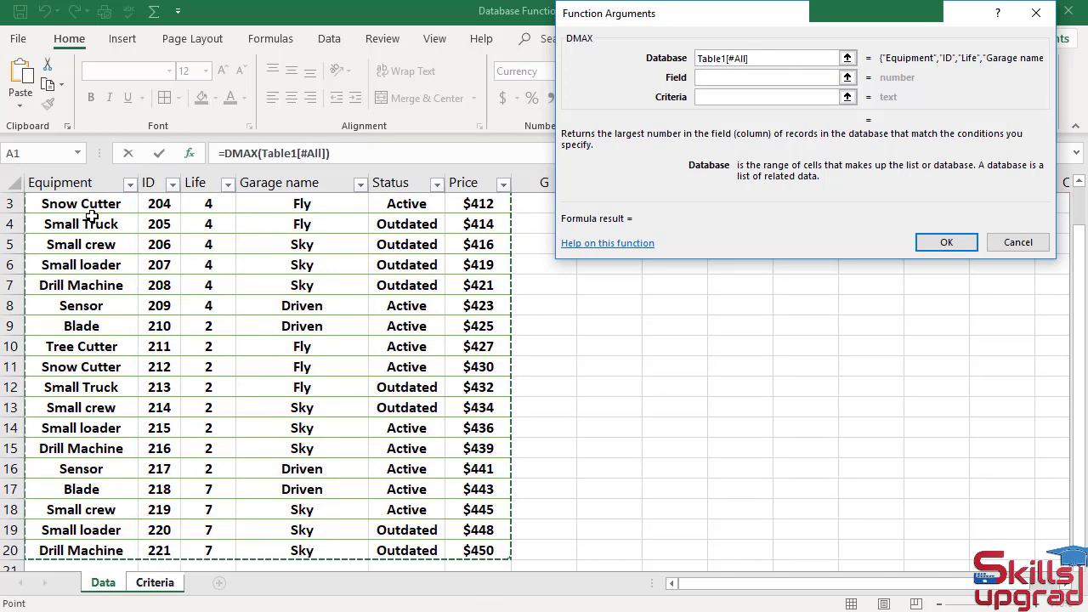
Step: Set the DMAX field to Price and its criteria to the outdated Driven range I13:J14, and complete the formula
{"action": "key", "text": "Tab"}
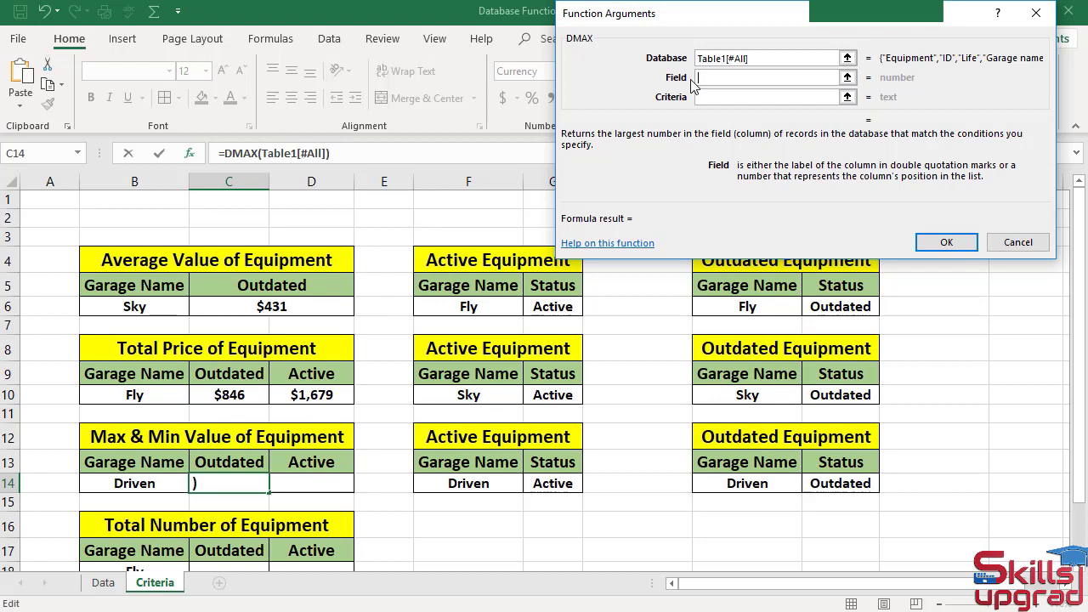
{"action": "type", "text": "Price"}
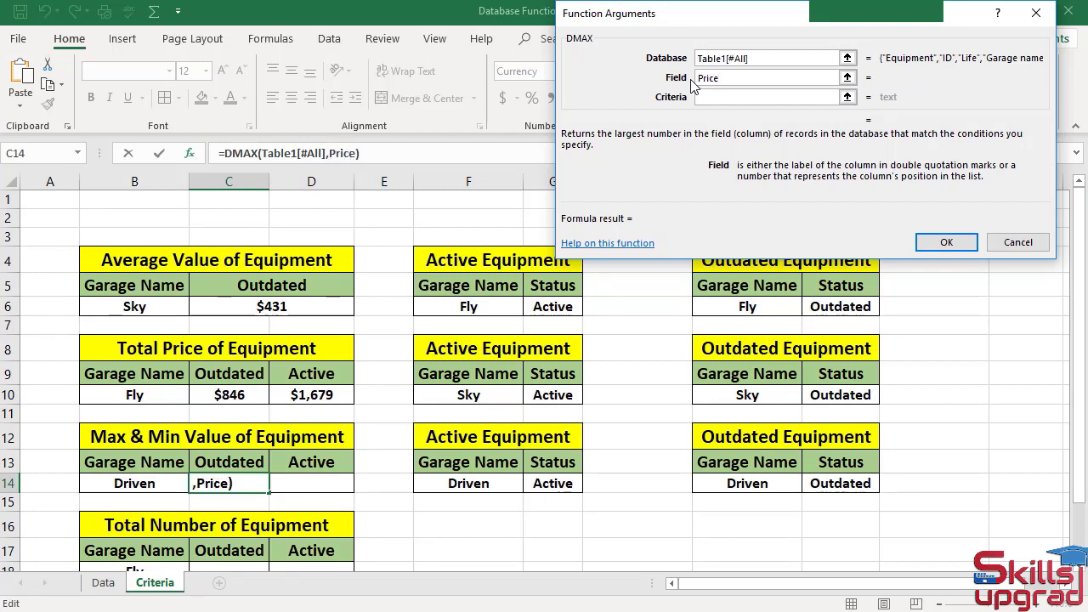
{"action": "key", "text": "Tab"}
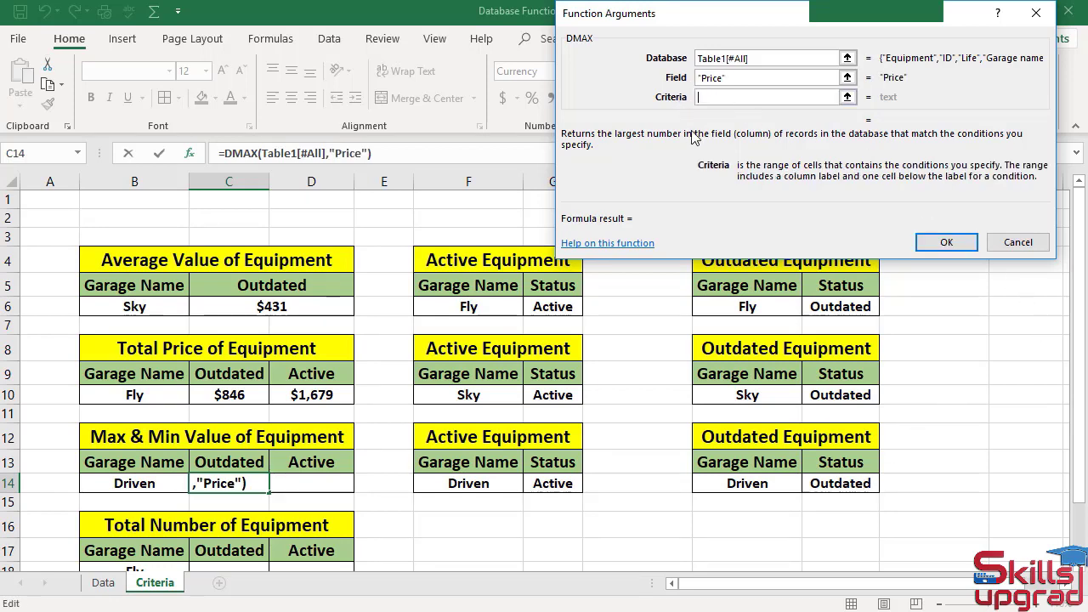
{"action": "left_click_drag", "start_coordinate": [735, 461], "coordinate": [840, 485]}
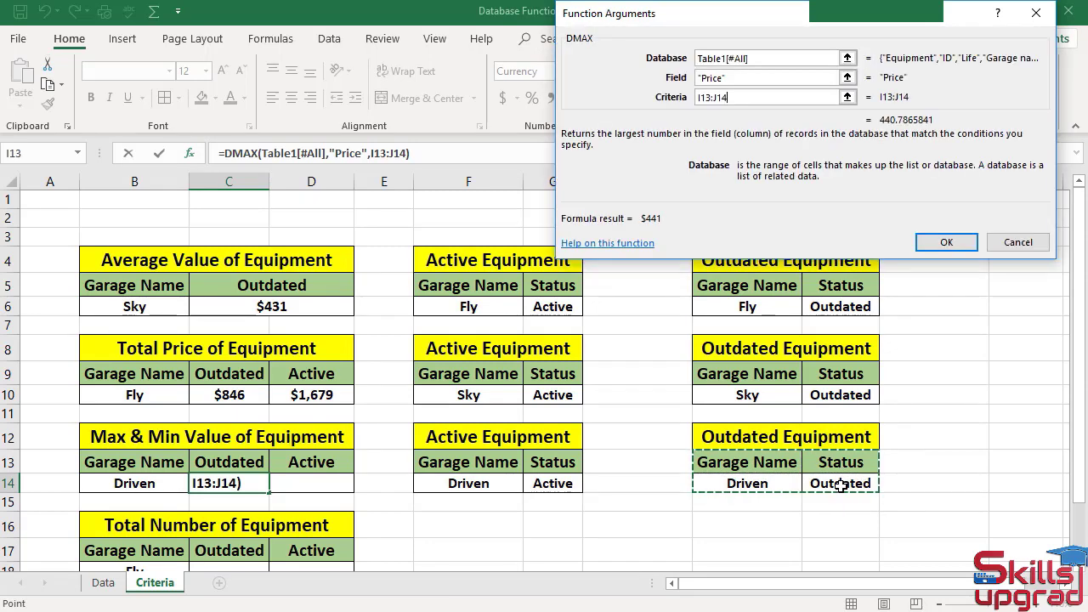
{"action": "left_click", "coordinate": [920, 243]}
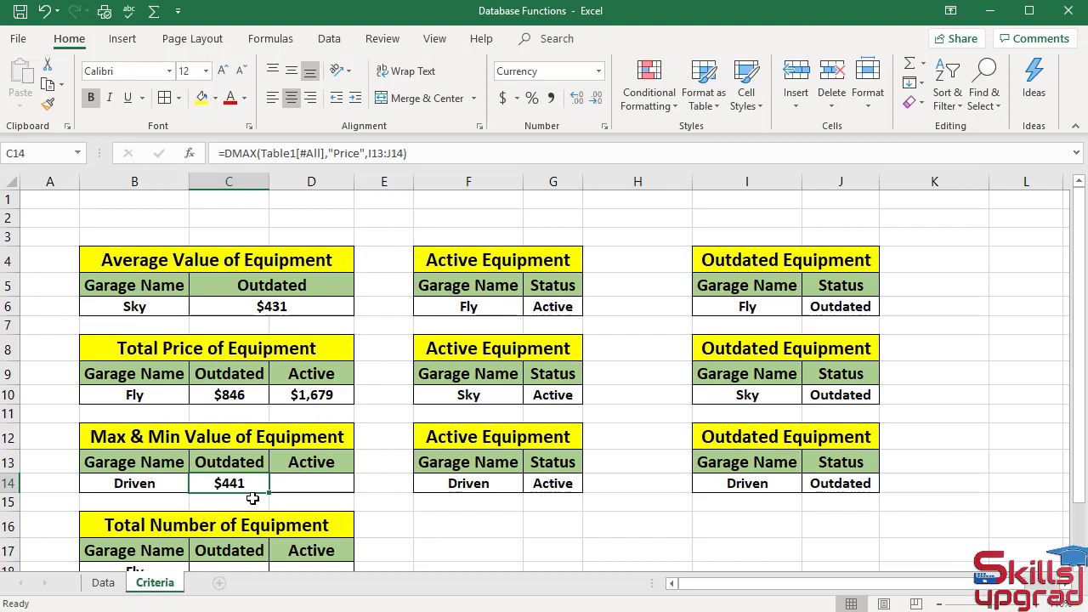
Step: Examine the outdated Driven equipment in rows 9 and 16 of the Data sheet to check the DMAX result, and return to Criteria
{"action": "left_click", "coordinate": [109, 588]}
{"action": "scroll", "coordinate": [408, 437], "scroll_direction": "up", "scroll_amount": 1}
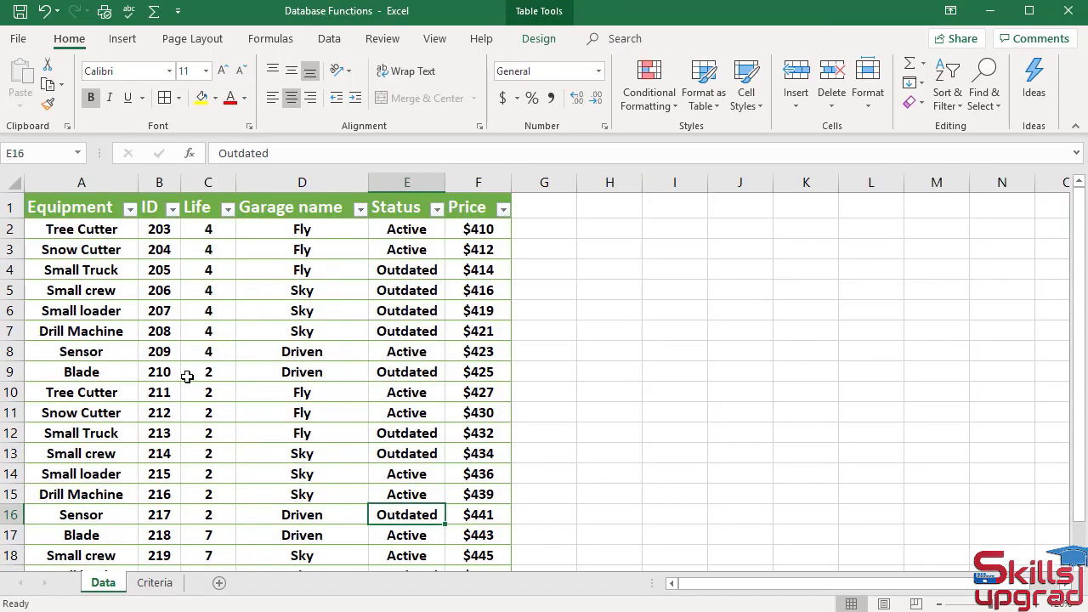
{"action": "left_click", "coordinate": [11, 371]}
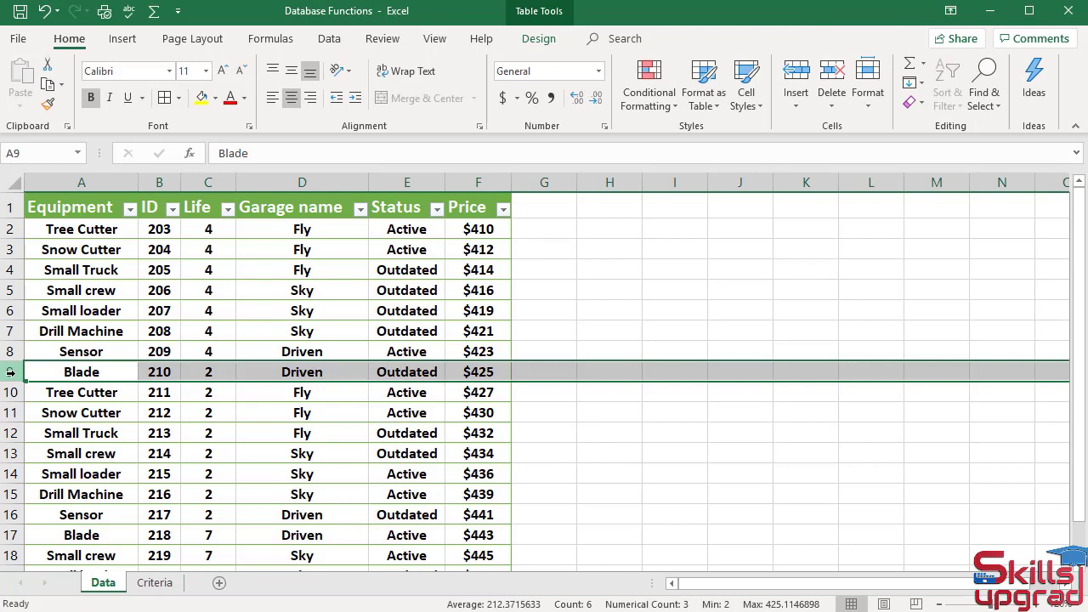
{"action": "scroll", "coordinate": [55, 416], "scroll_direction": "down", "scroll_amount": 1}
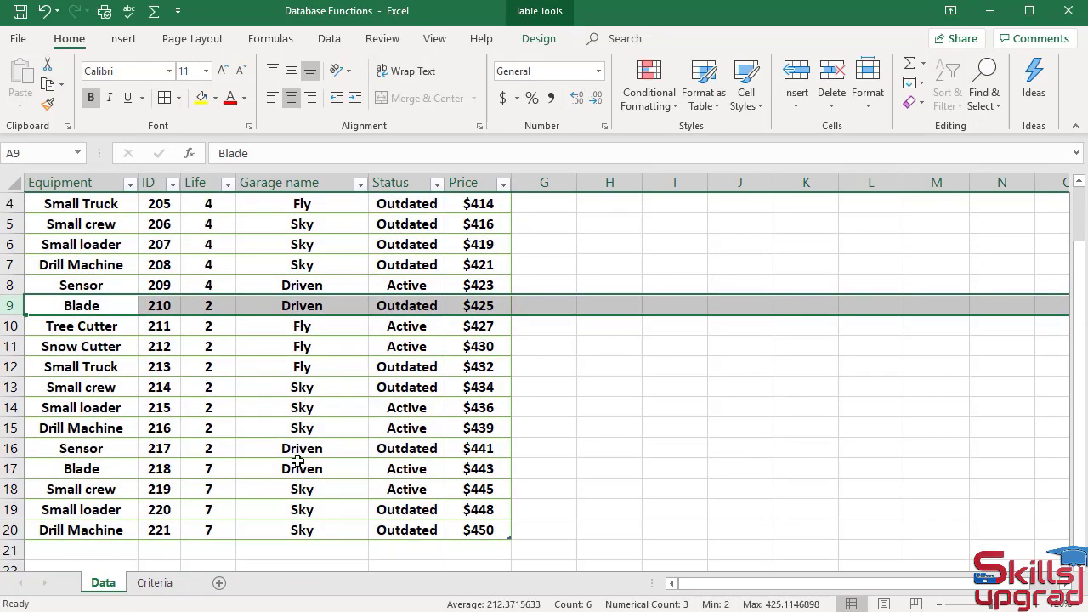
{"action": "left_click", "coordinate": [11, 448]}
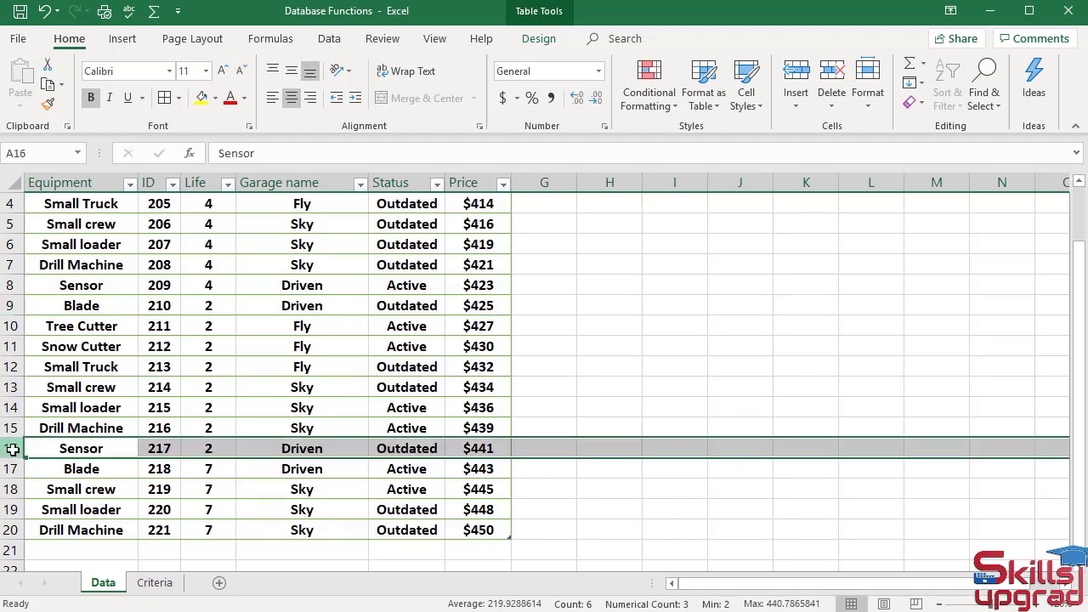
{"action": "left_click", "coordinate": [10, 305], "text": "ctrl"}
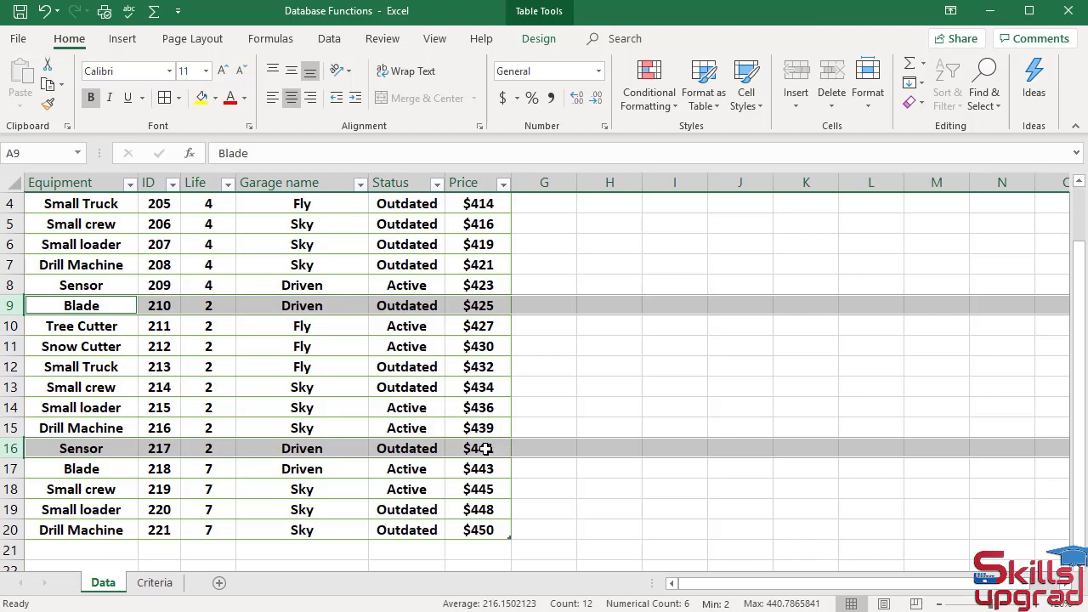
{"action": "left_click", "coordinate": [155, 585]}
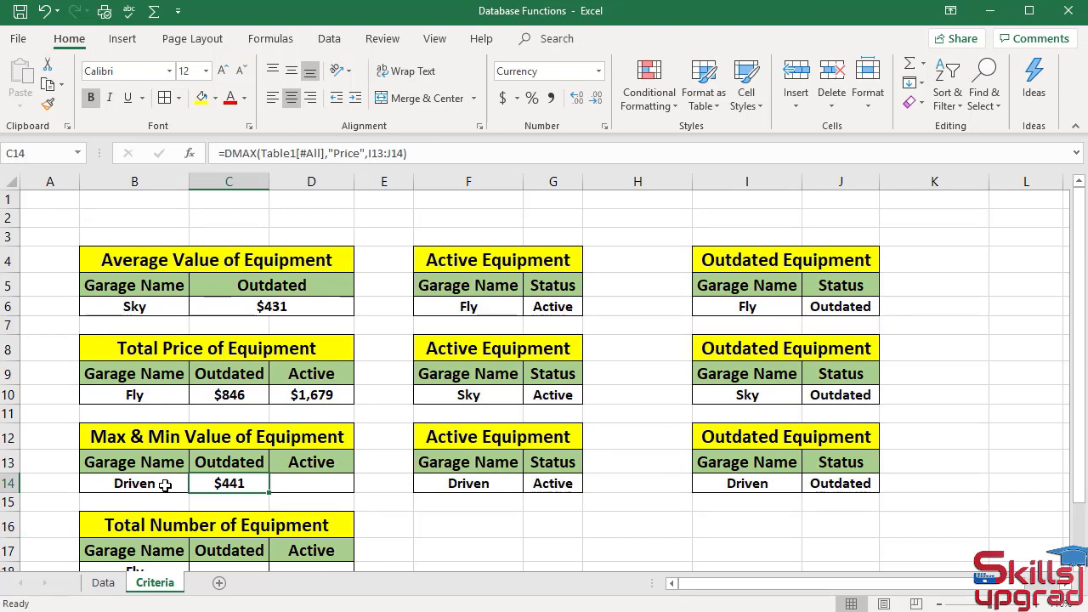
Step: Start a DMIN function in cell D14 of the Criteria sheet, using the whole Data sheet table, Table1[#All], as its database
{"action": "left_click", "coordinate": [334, 485]}
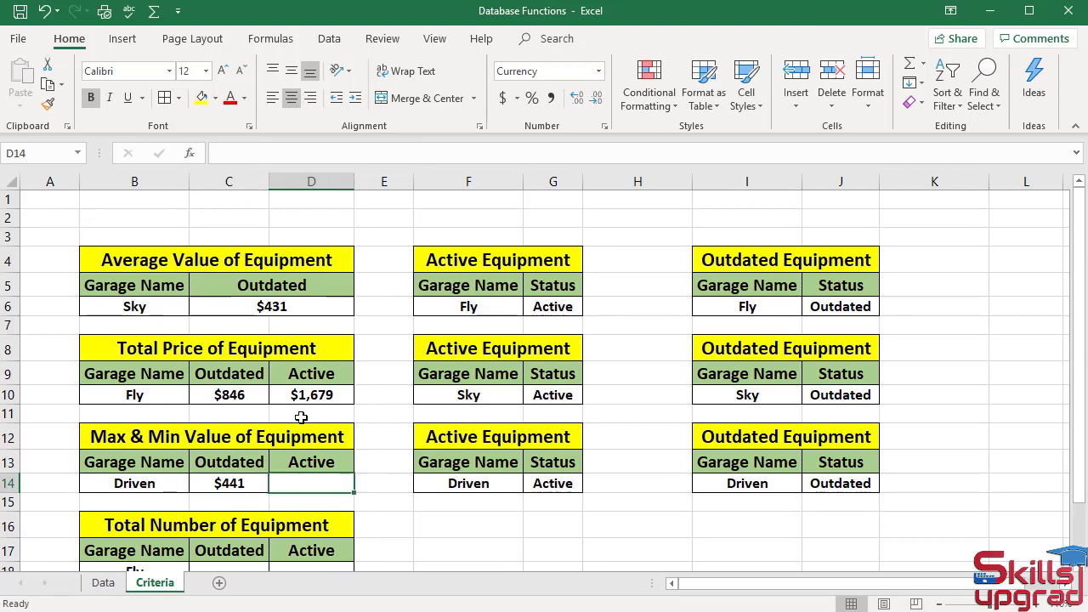
{"action": "left_click", "coordinate": [194, 156]}
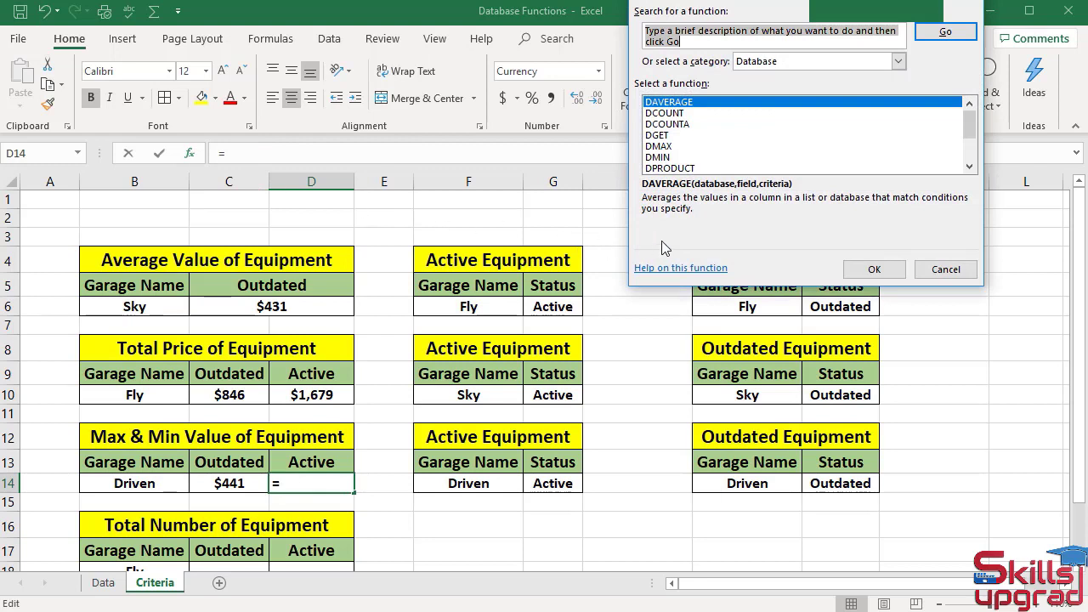
{"action": "left_click", "coordinate": [668, 158]}
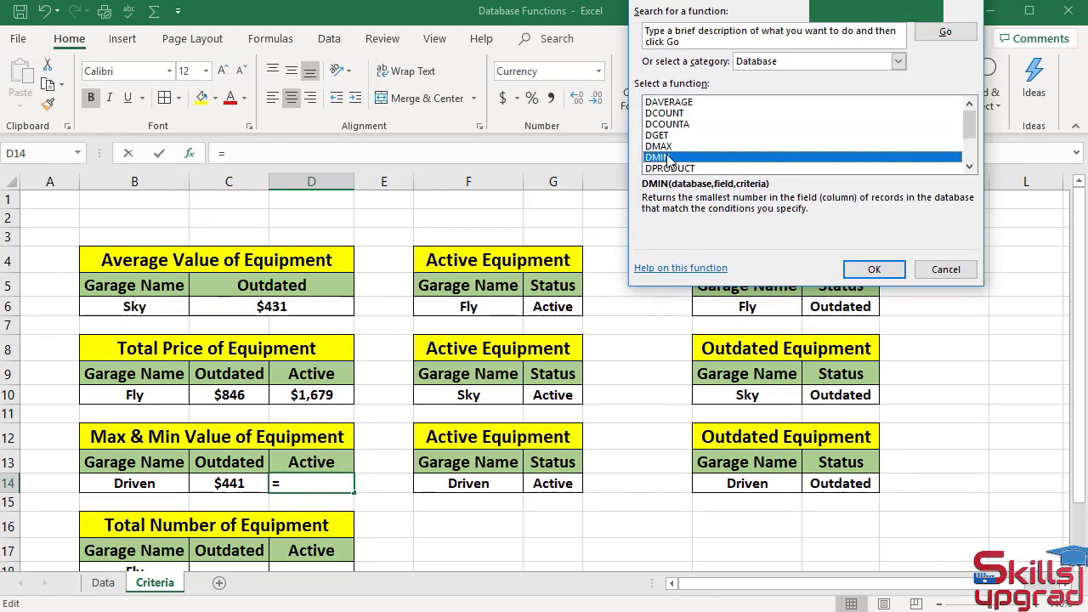
{"action": "left_click", "coordinate": [874, 268]}
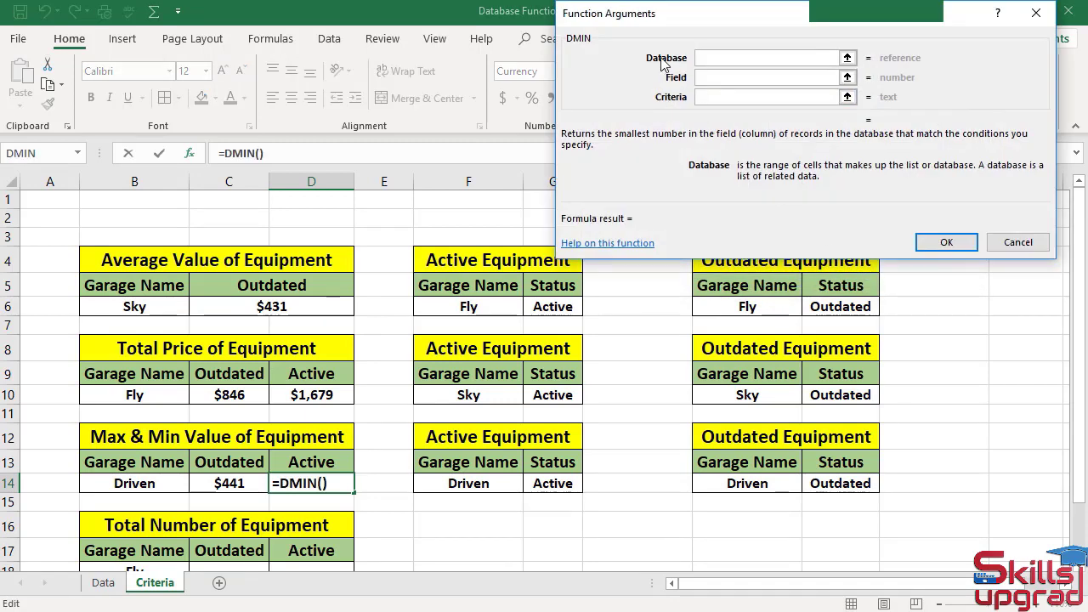
{"action": "left_click", "coordinate": [104, 582]}
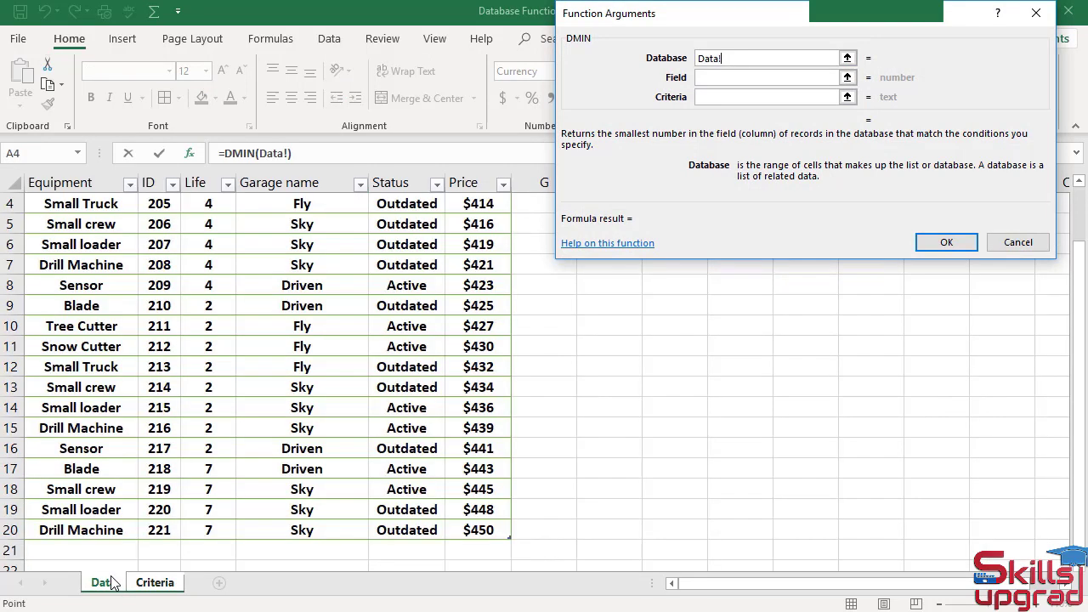
{"action": "scroll", "coordinate": [128, 374], "scroll_direction": "up", "scroll_amount": 1}
{"action": "left_click", "coordinate": [76, 206]}
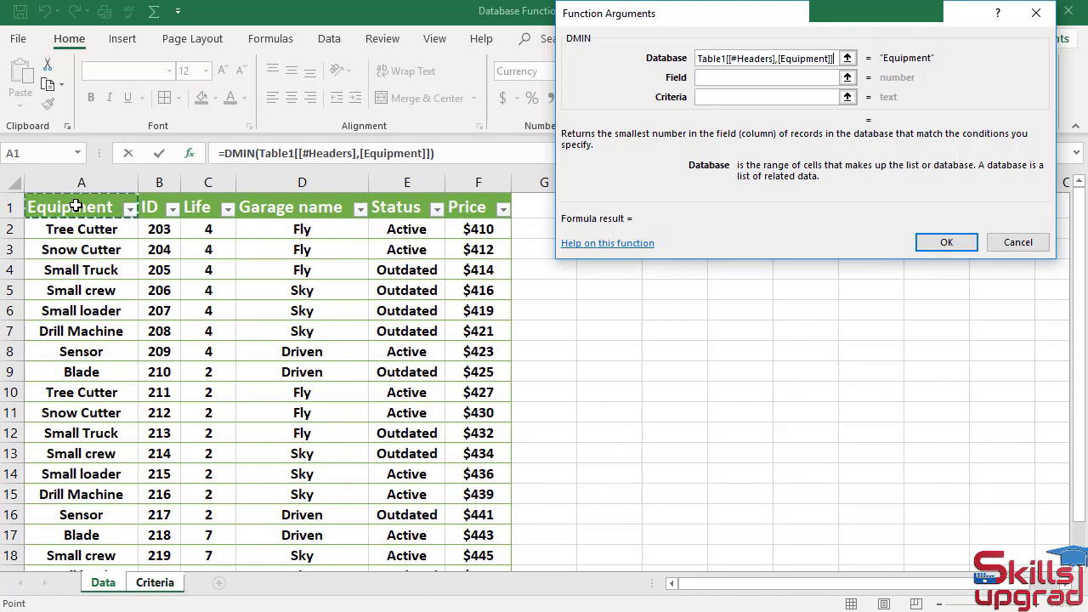
{"action": "key", "text": "ctrl+shift+Down"}
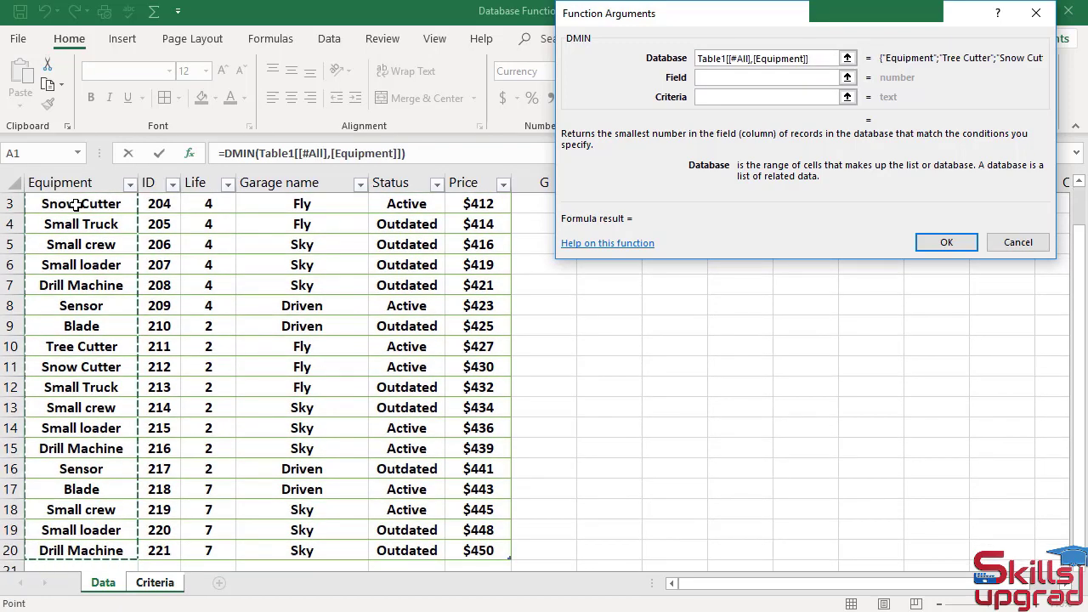
{"action": "key", "text": "ctrl+shift+Right"}
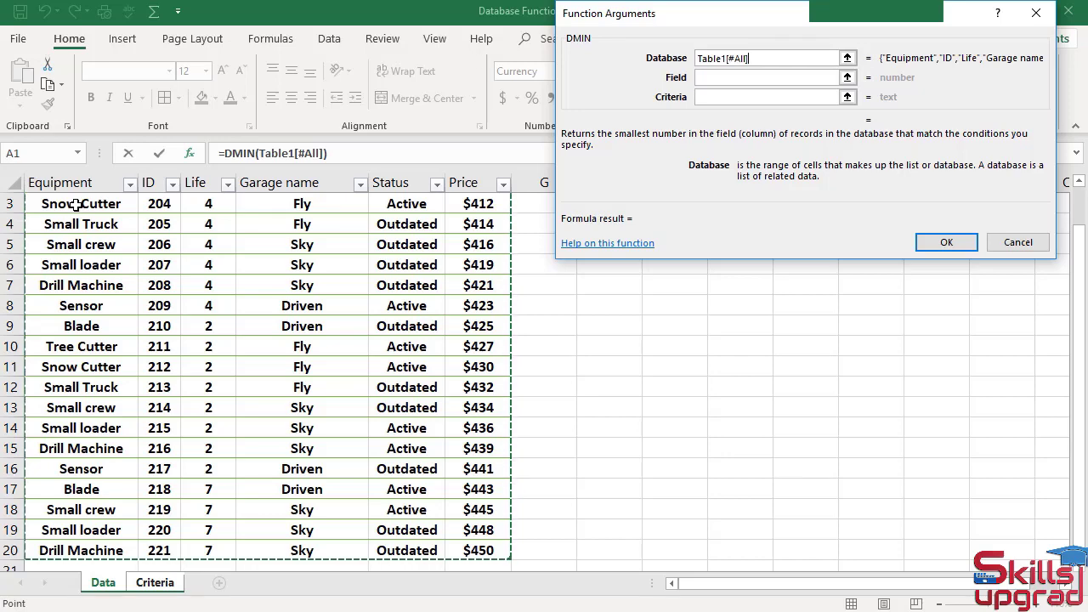
Step: Set the DMIN field to Price and its criteria to the active Driven range F13:G14, and complete the formula
{"action": "key", "text": "Tab"}
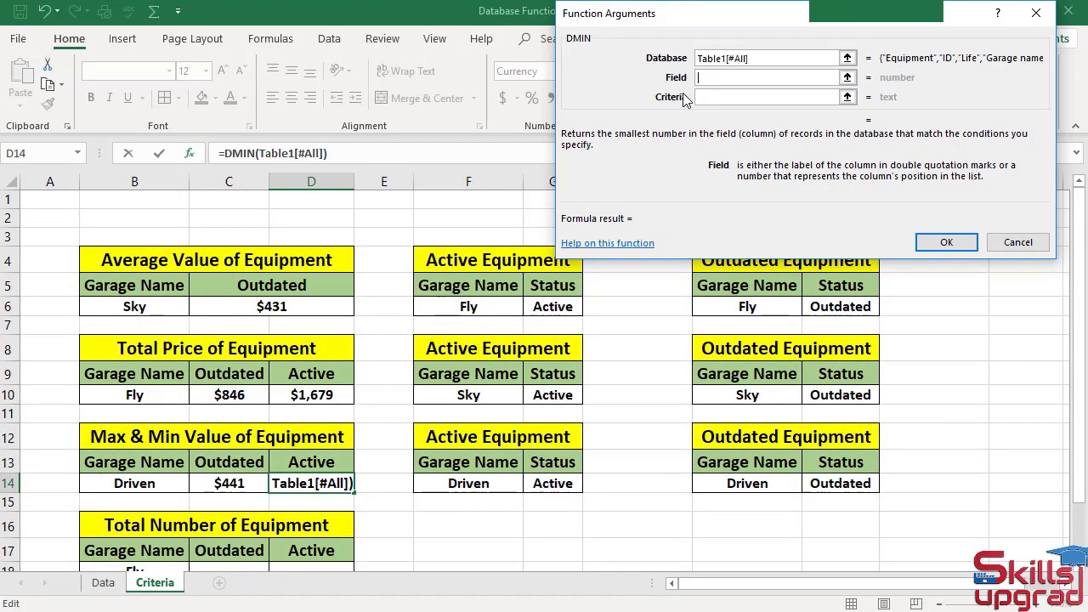
{"action": "type", "text": "Price"}
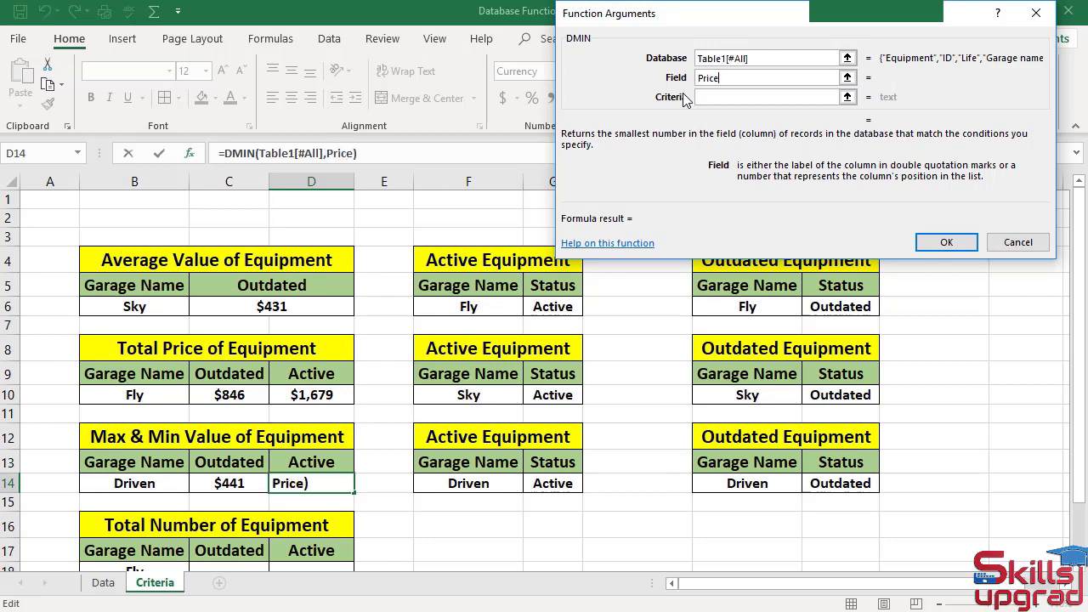
{"action": "key", "text": "Tab"}
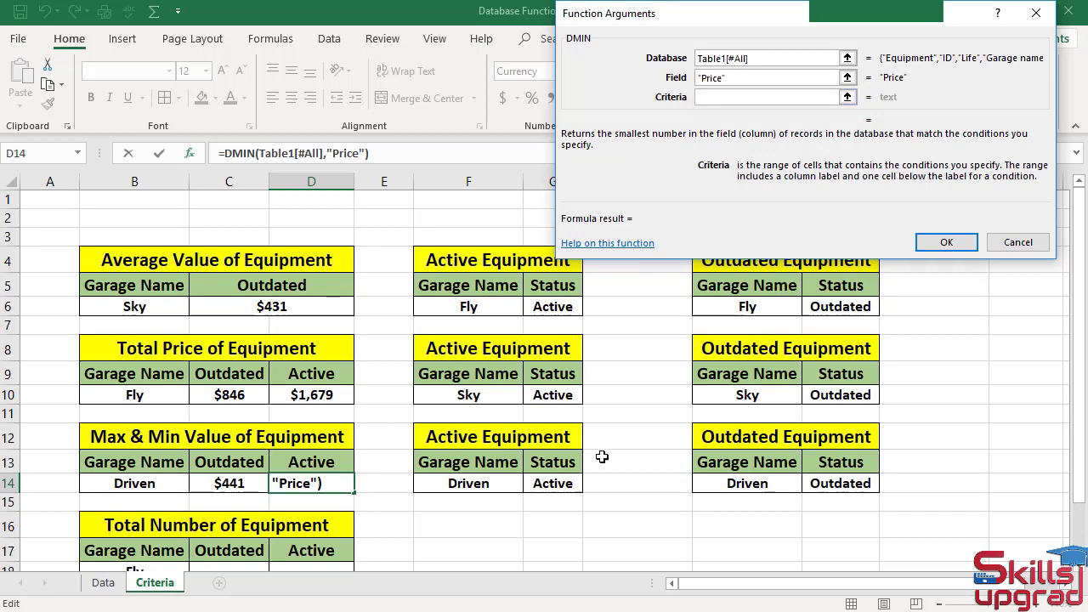
{"action": "left_click_drag", "start_coordinate": [463, 462], "coordinate": [557, 485]}
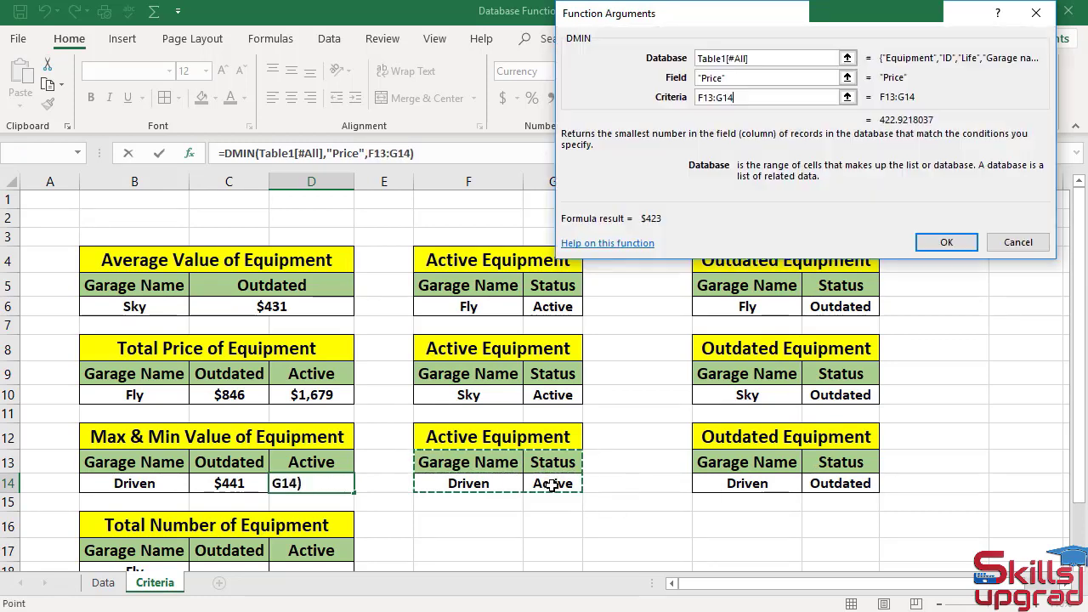
{"action": "left_click", "coordinate": [948, 244]}
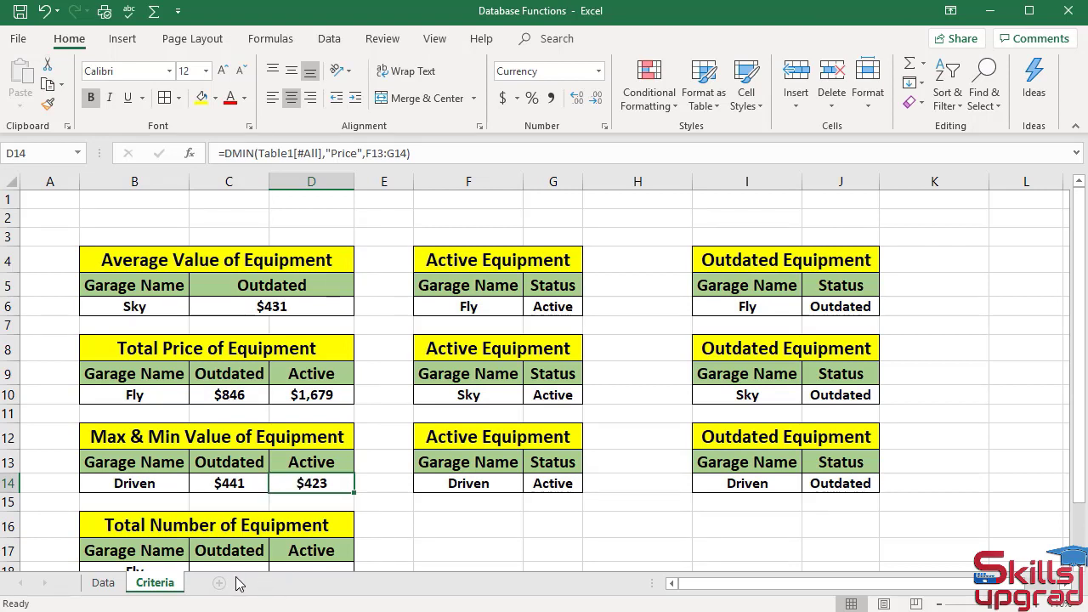
Step: Examine the active Driven equipment in rows 8 and 17 of the Data sheet to check the DMIN result, and return to Criteria
{"action": "left_click", "coordinate": [102, 583]}
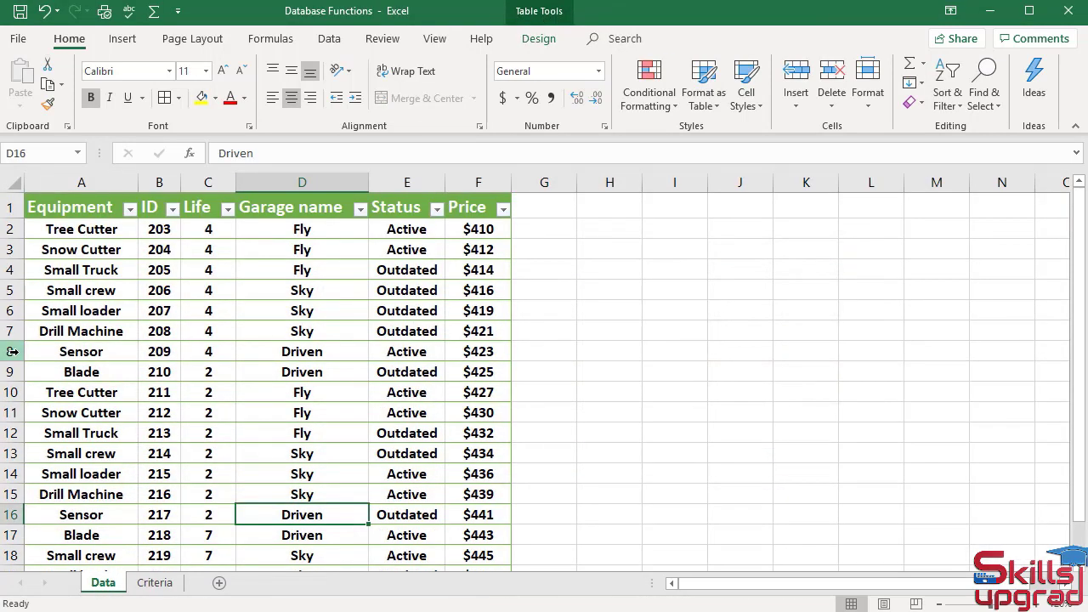
{"action": "left_click", "coordinate": [12, 351]}
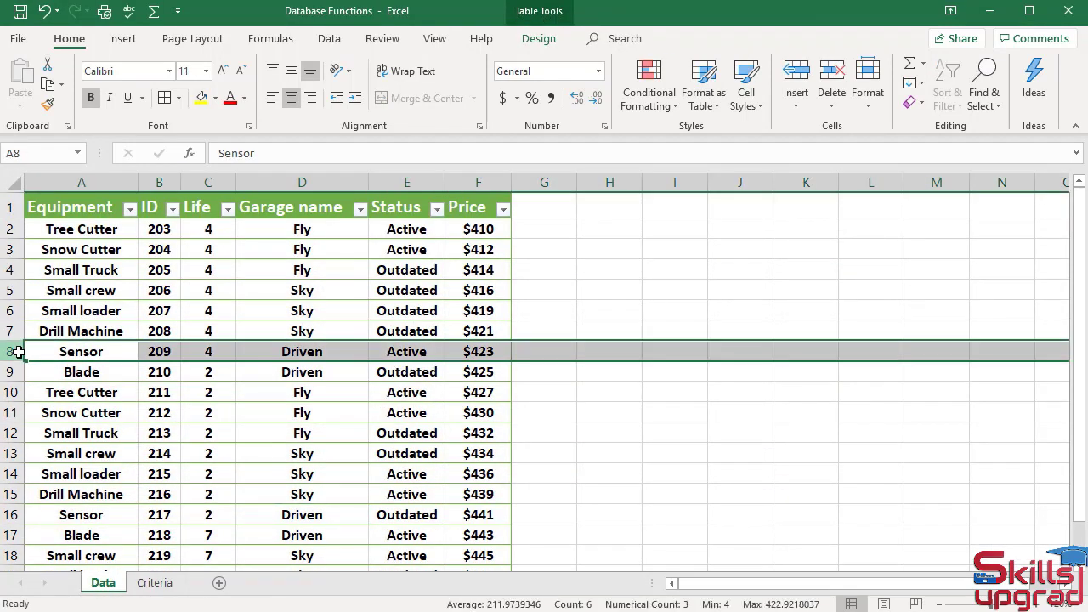
{"action": "left_click", "coordinate": [12, 534], "text": "ctrl"}
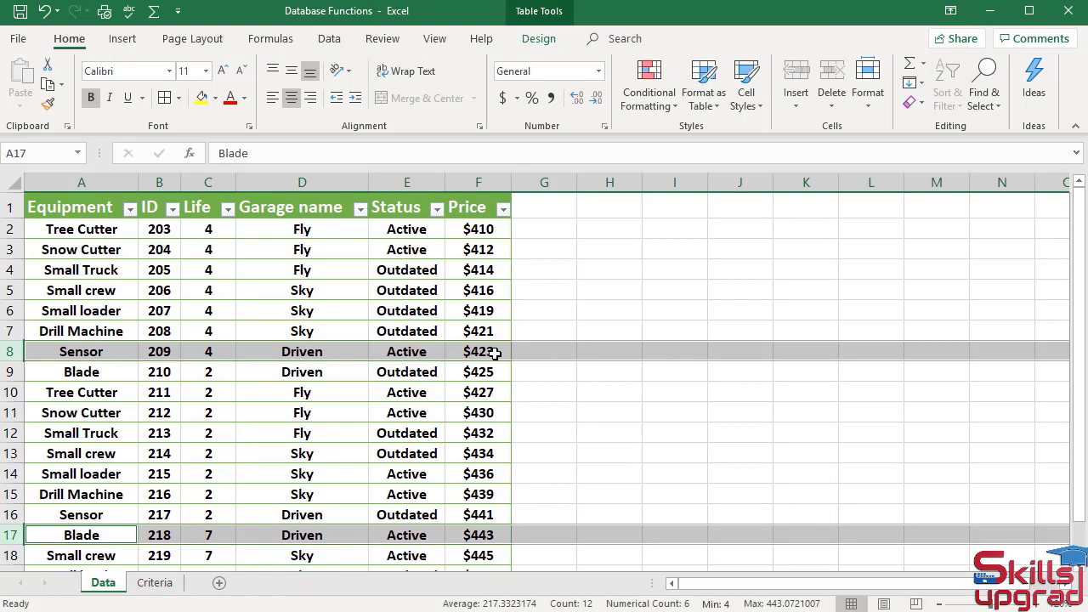
{"action": "left_click", "coordinate": [155, 583]}
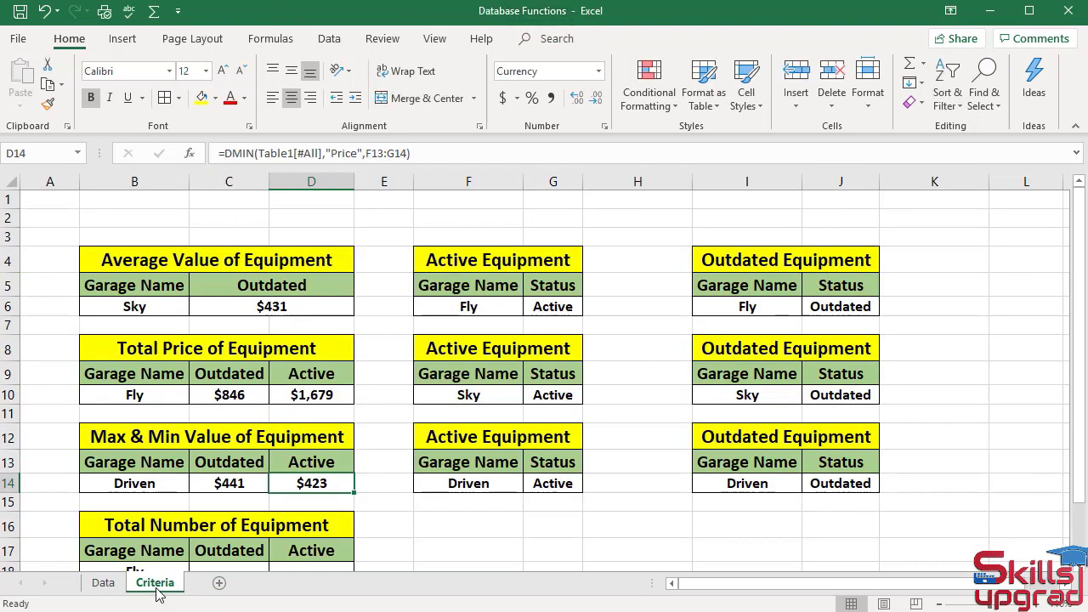